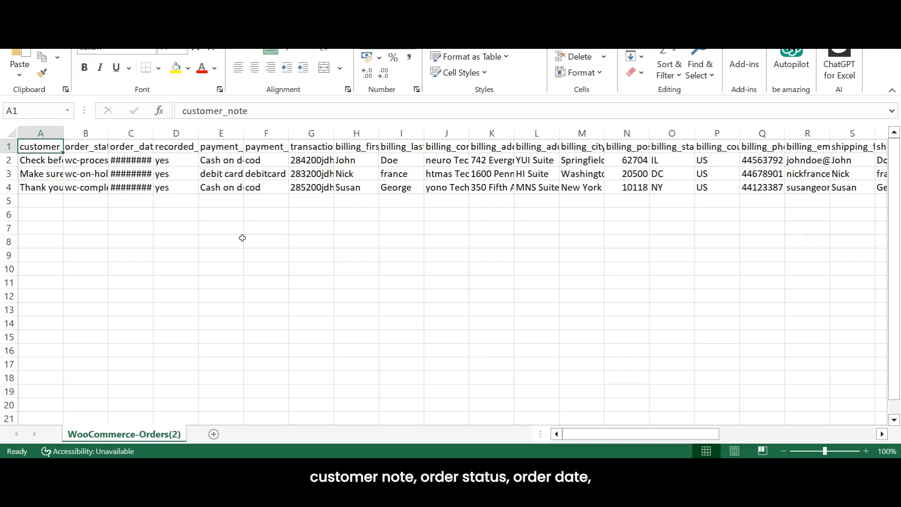
# Examine the header row of the WooCommerce-Orders(2) sheet from customer_note through the billing, shipping, order total and item columns
pyautogui.press('Right')
pyautogui.press('Right')
pyautogui.press('Right')
pyautogui.press('Right')
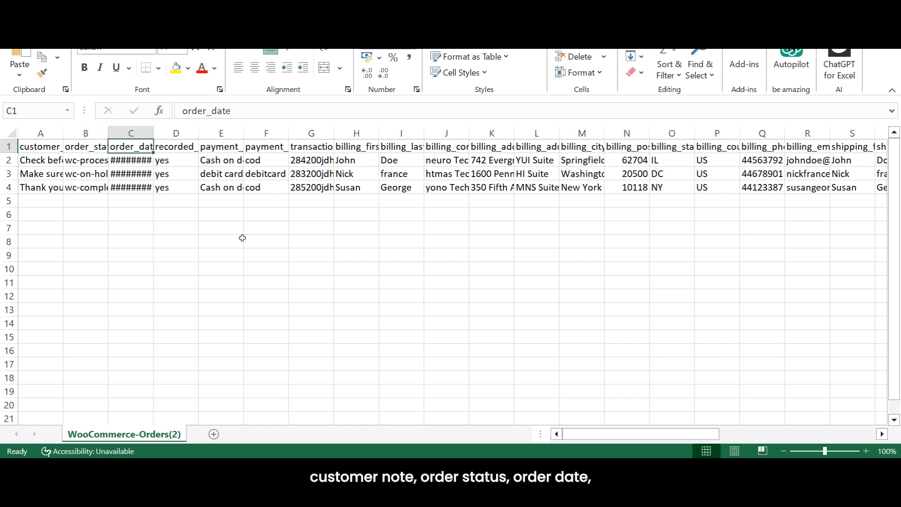
pyautogui.press('Right')
pyautogui.press('Right')
pyautogui.press('Right')
pyautogui.press('Right')
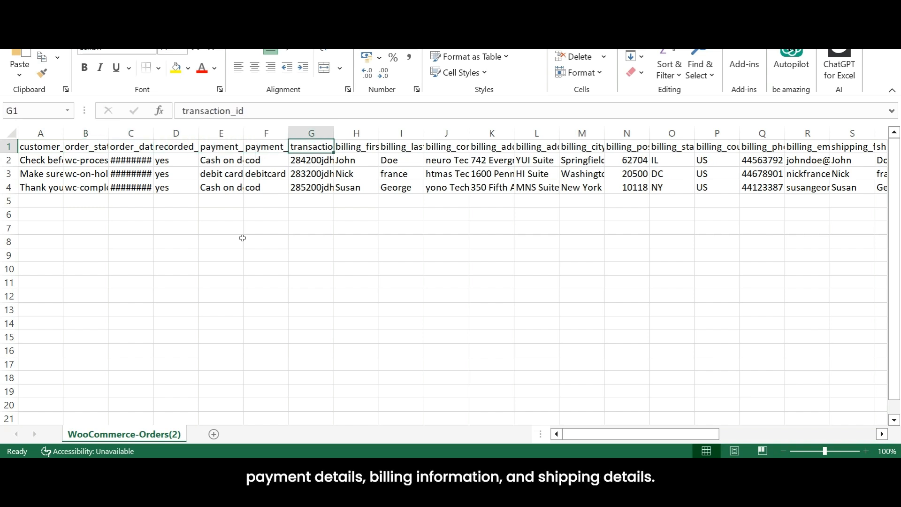
pyautogui.press('Right')
pyautogui.press('Right')
pyautogui.press('Right')
pyautogui.press('Right')
pyautogui.press('Right')
pyautogui.press('Right')
pyautogui.press('Right')
pyautogui.press('Right')
pyautogui.press('Right')
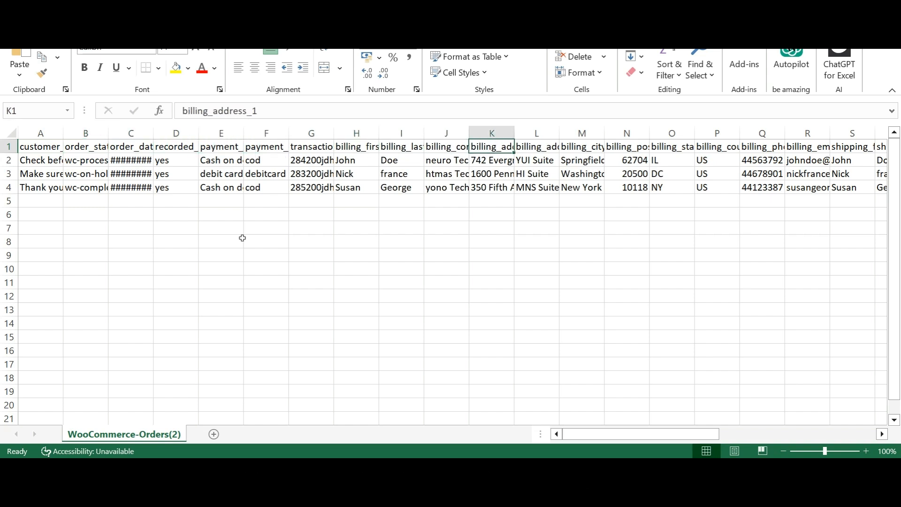
pyautogui.press('Right')
pyautogui.press('Right')
pyautogui.press('Right')
pyautogui.press('Right')
pyautogui.press('Right')
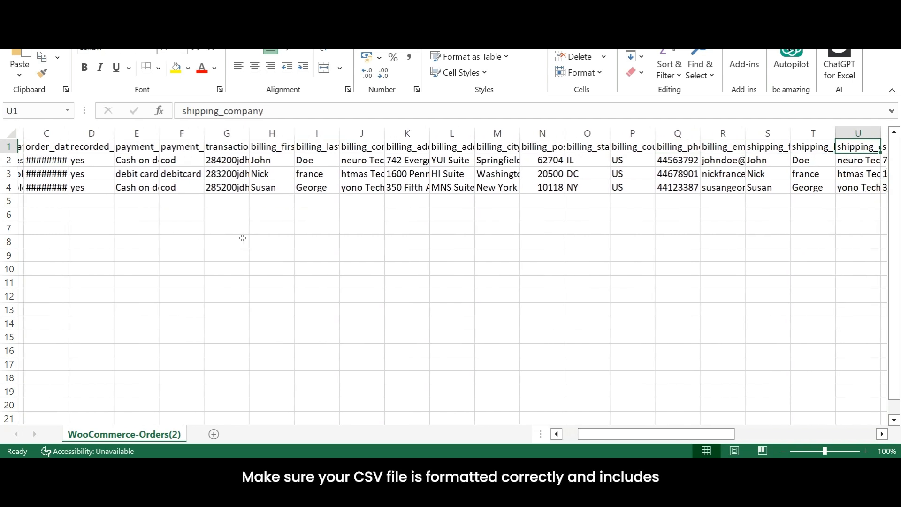
pyautogui.press('Right')
pyautogui.press('Right')
pyautogui.press('Right')
pyautogui.press('Right')
pyautogui.press('Right')
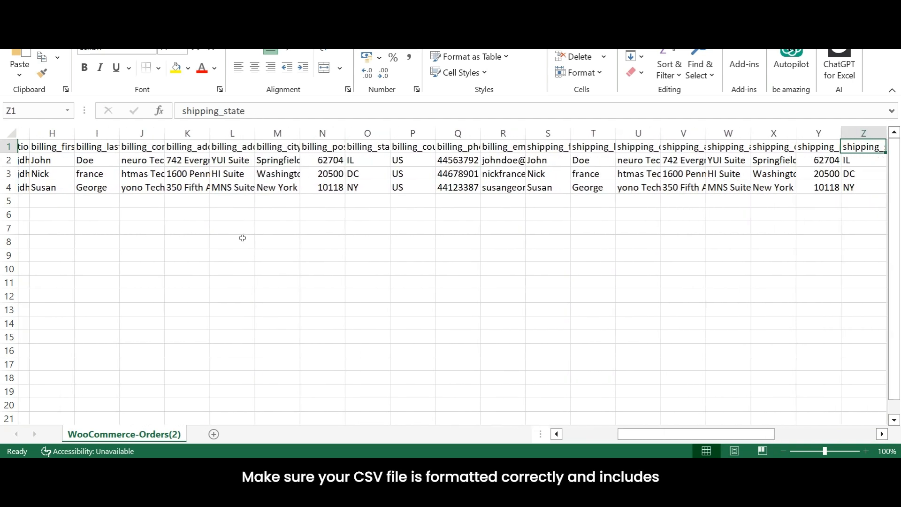
pyautogui.press('Right')
pyautogui.press('Right')
pyautogui.press('Right')
pyautogui.press('Right')
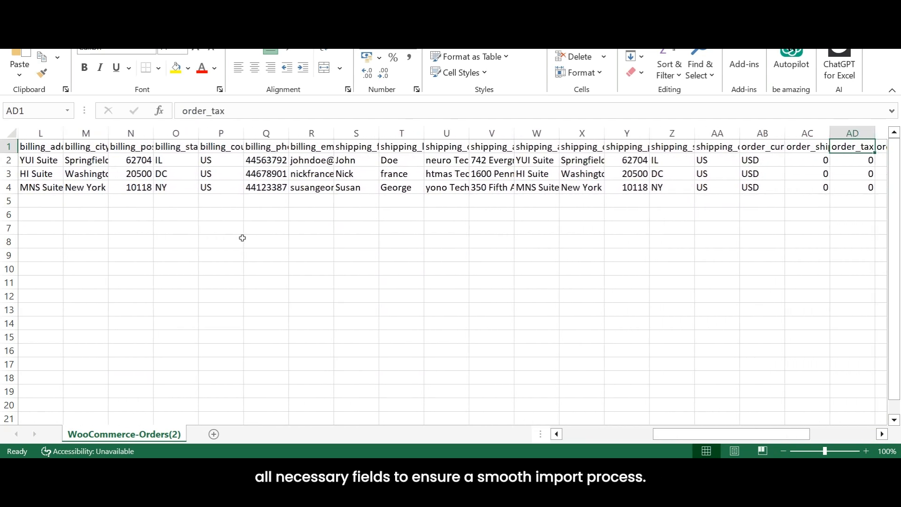
pyautogui.press('Right')
pyautogui.press('Right')
pyautogui.press('Right')
pyautogui.press('Right')
pyautogui.press('Right')
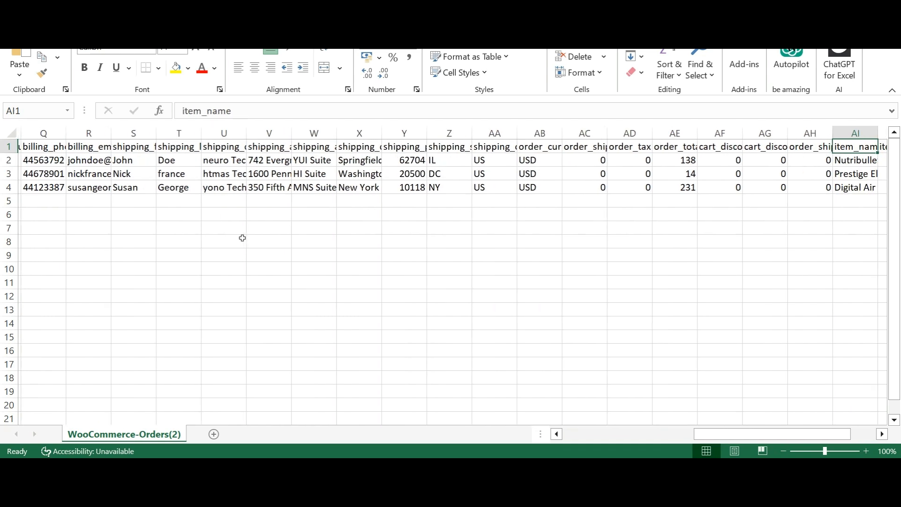
pyautogui.press('Right')
pyautogui.press('Right')
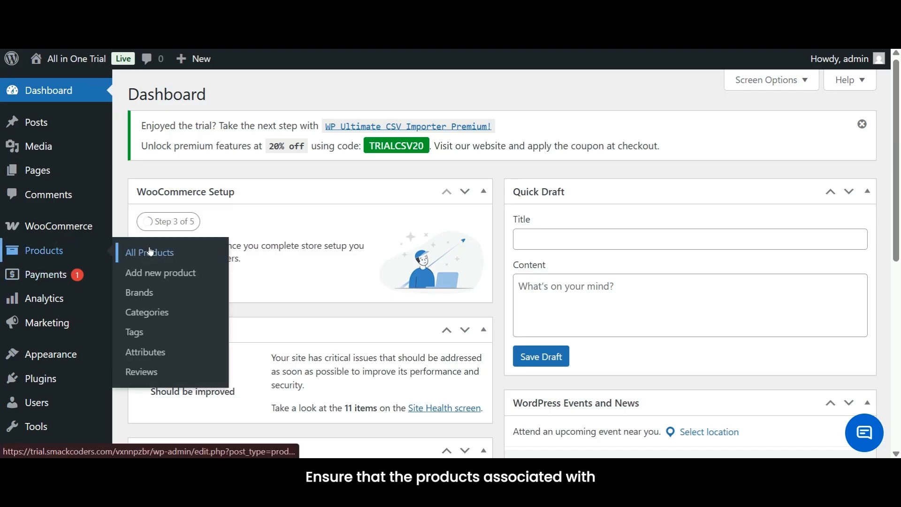
# In the WordPress admin, review the full list of store products and view the WooCommerce orders list
pyautogui.click(151, 250)
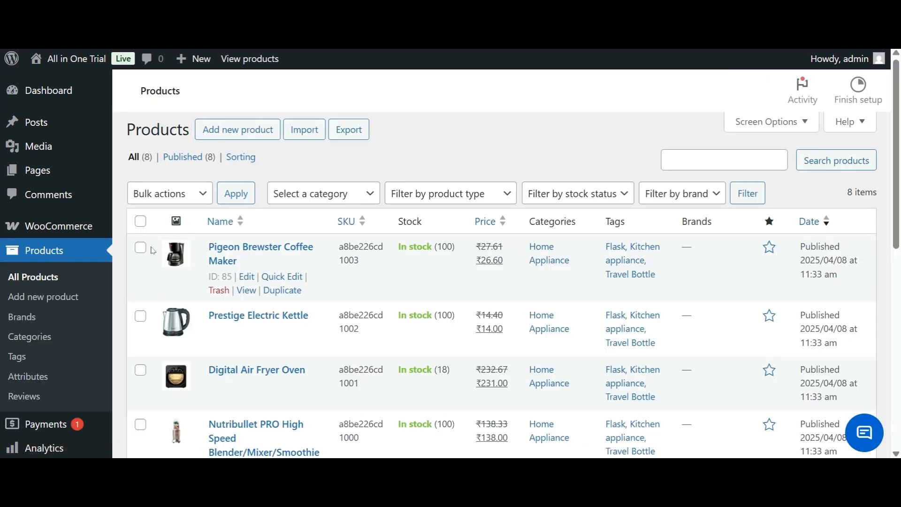
pyautogui.scroll(-3, 152, 250)
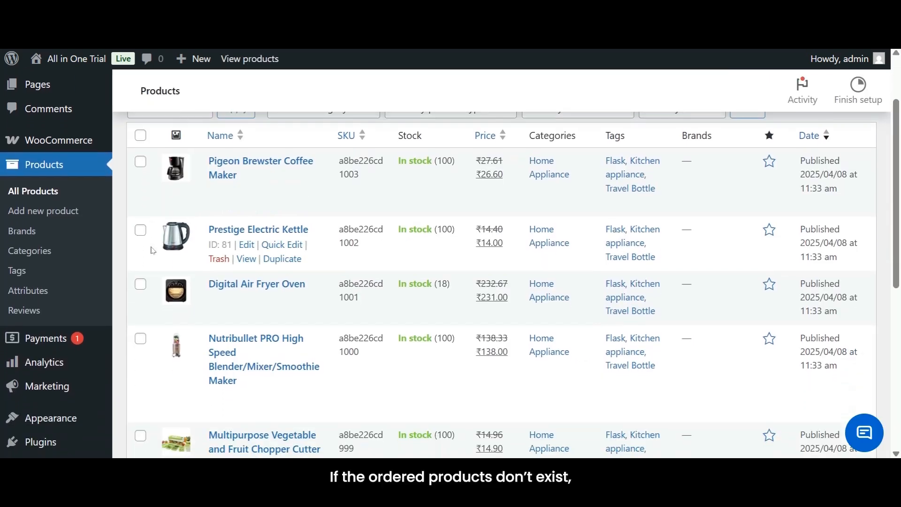
pyautogui.scroll(-5, 153, 250)
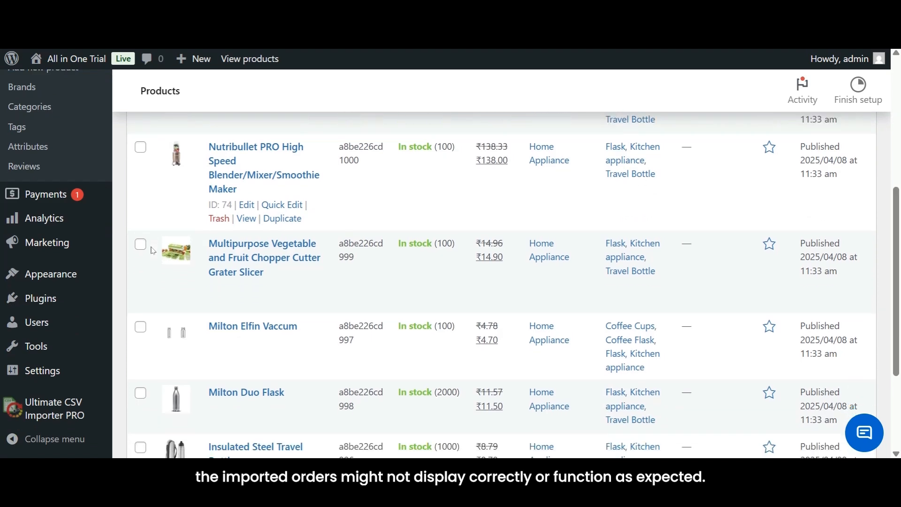
pyautogui.scroll(-3, 153, 250)
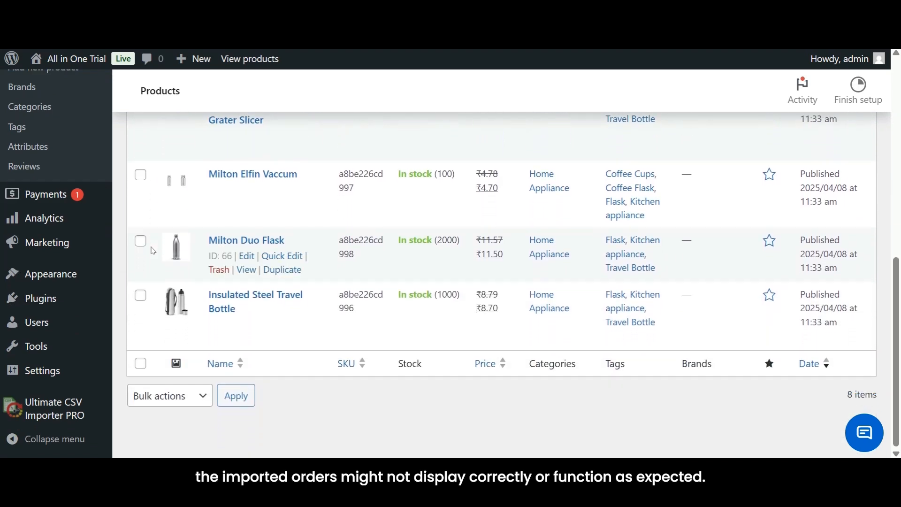
pyautogui.scroll(2, 153, 250)
pyautogui.scroll(7, 153, 250)
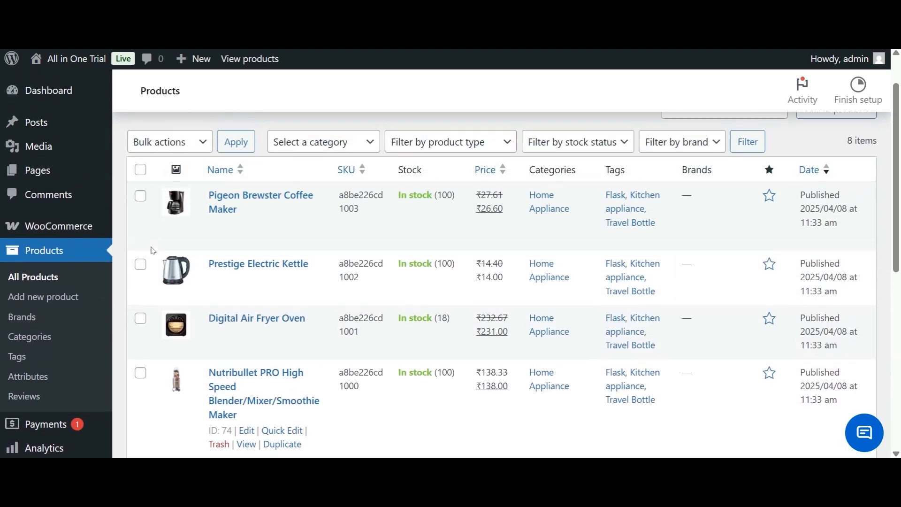
pyautogui.moveTo(88, 226)
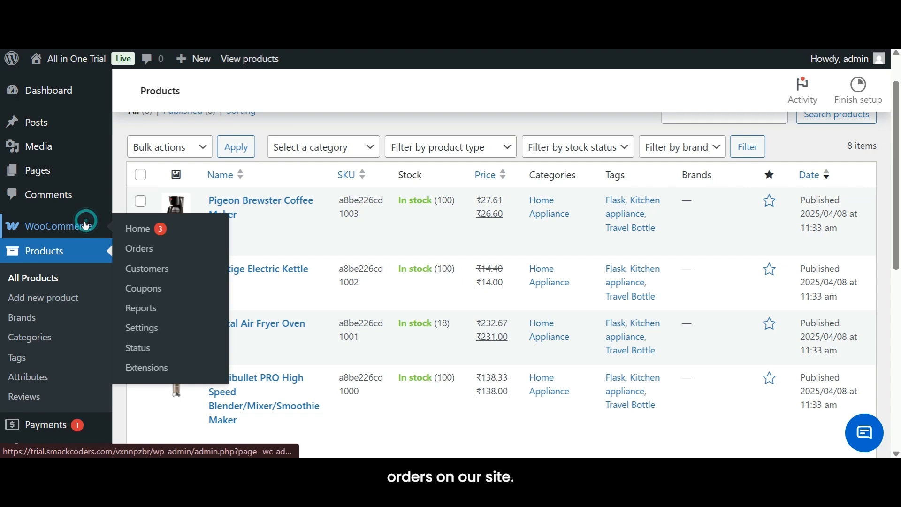
pyautogui.click(147, 251)
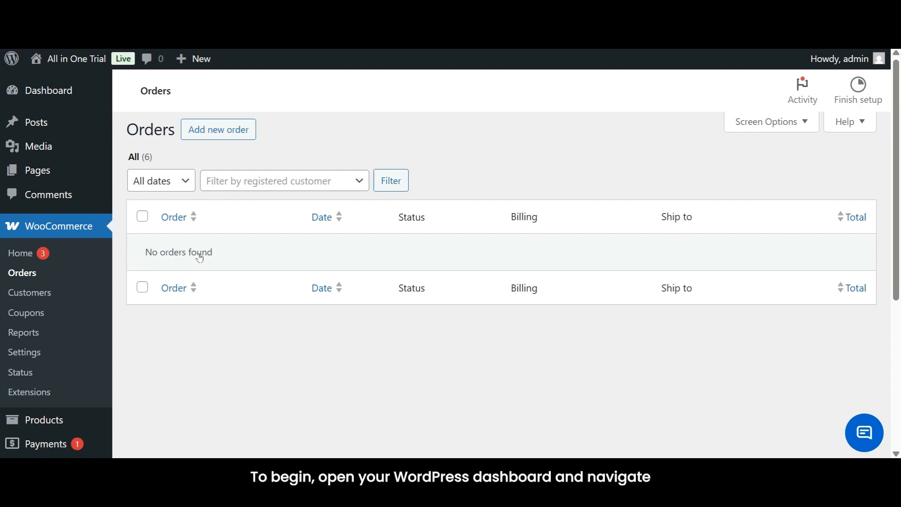
# Return to the WordPress dashboard and open the Ultimate CSV Importer PRO plugin
pyautogui.click(67, 85)
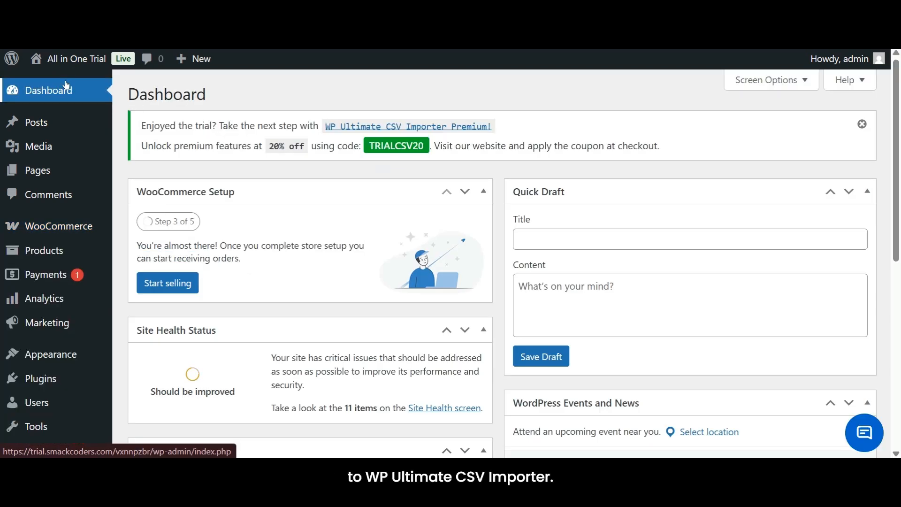
pyautogui.scroll(-6, 167, 233)
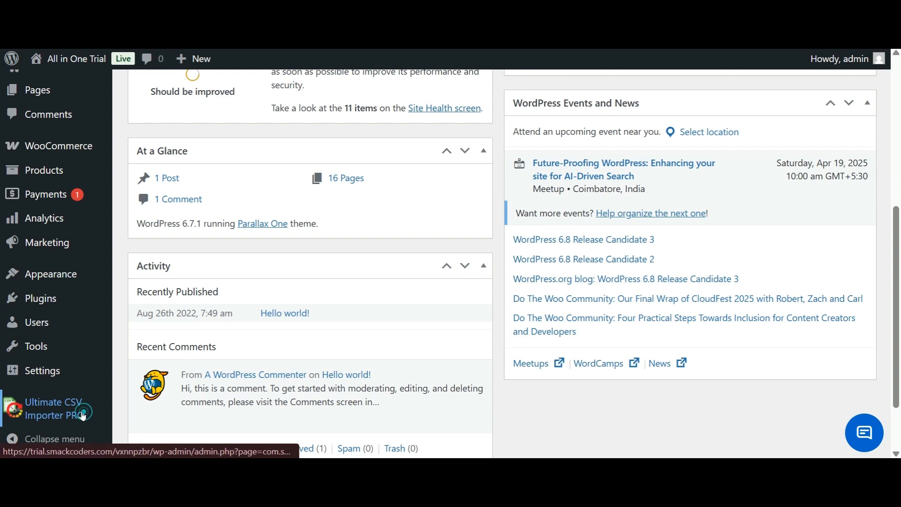
pyautogui.click(82, 416)
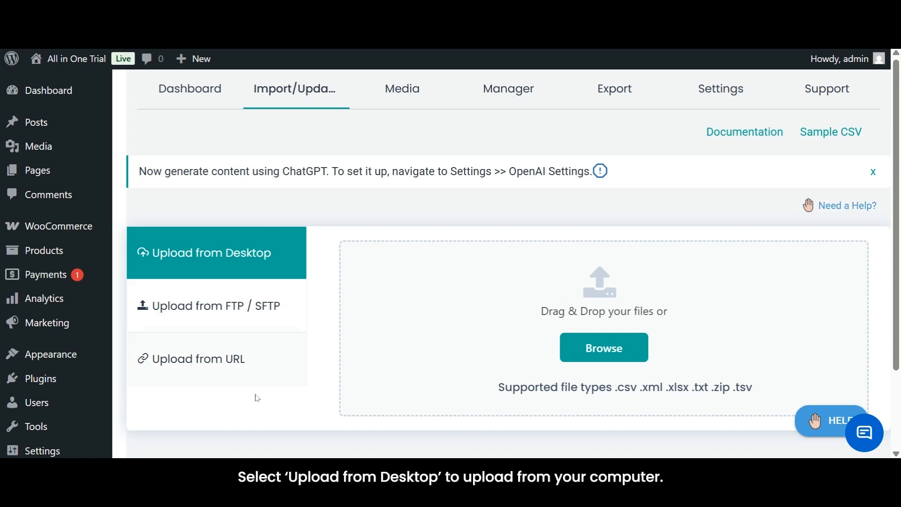
# Examine the Desktop, FTP / SFTP and URL upload options, including the FTP connection fields
pyautogui.click(276, 269)
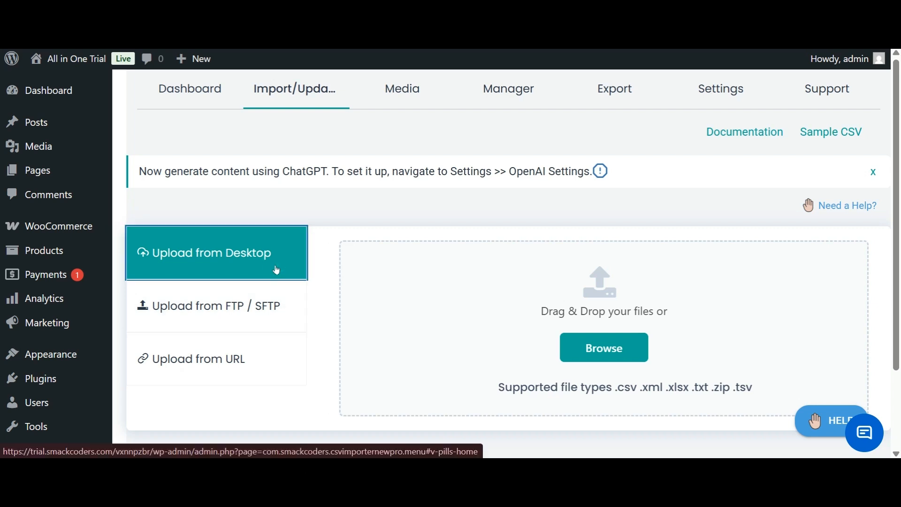
pyautogui.click(273, 287)
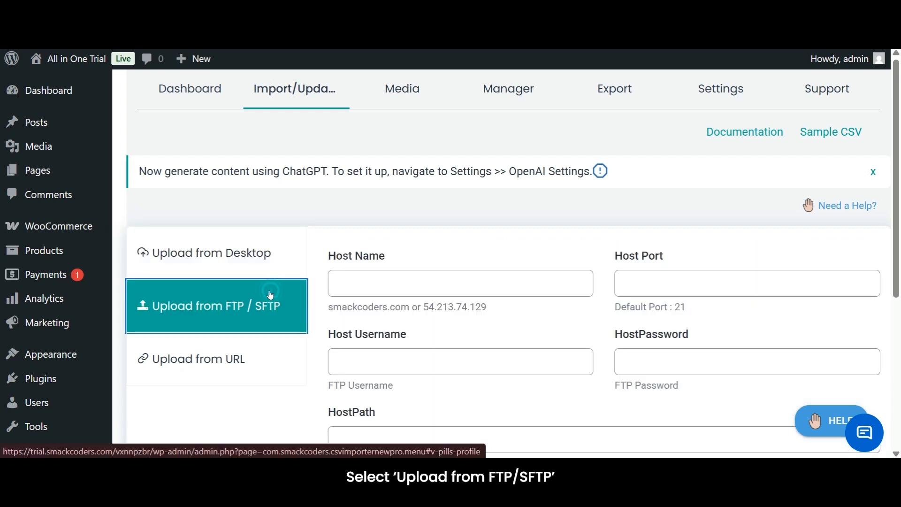
pyautogui.scroll(-1, 270, 294)
pyautogui.scroll(-2, 270, 295)
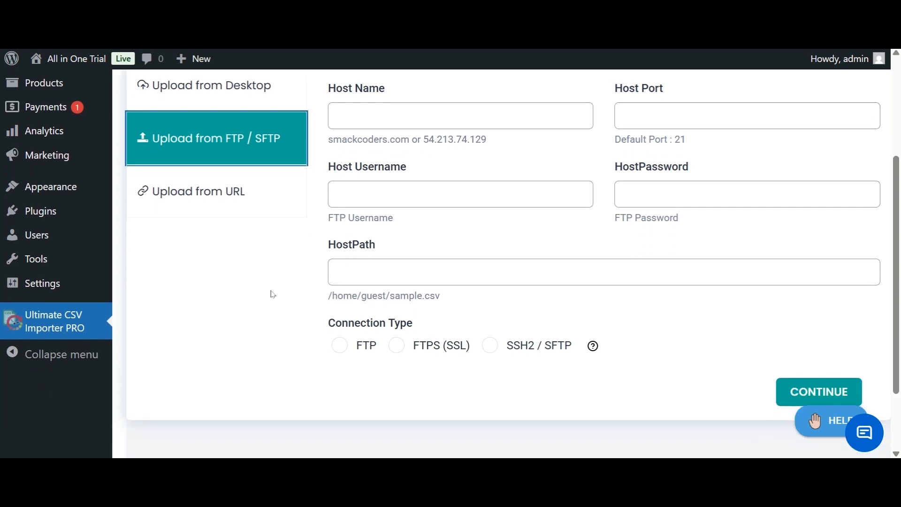
pyautogui.scroll(2, 273, 293)
pyautogui.scroll(2, 272, 294)
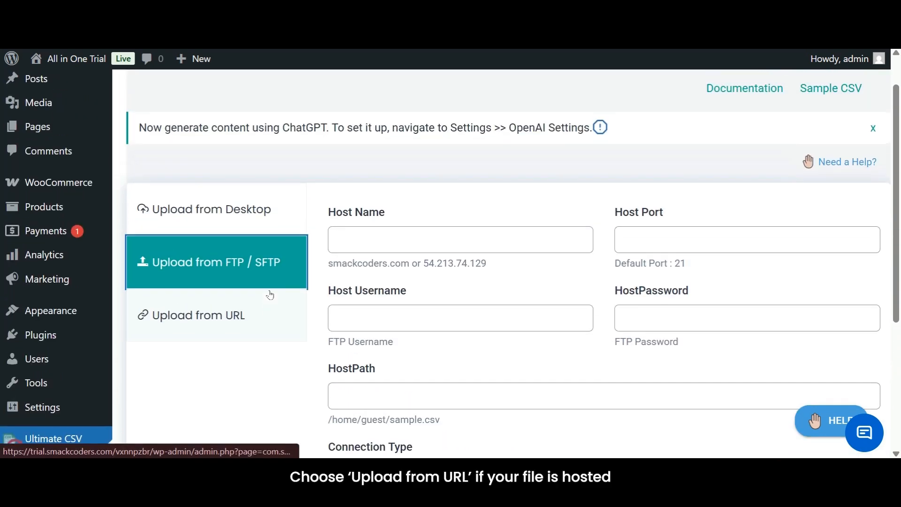
pyautogui.click(252, 324)
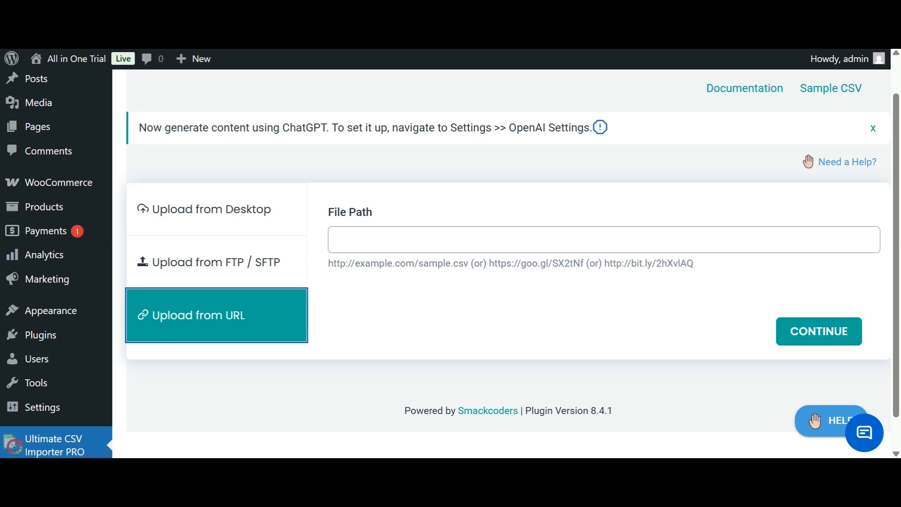
# Upload WooCommerce-Orders(2).csv from the desktop and continue with a fresh import as WooCommerce Orders
pyautogui.click(277, 233)
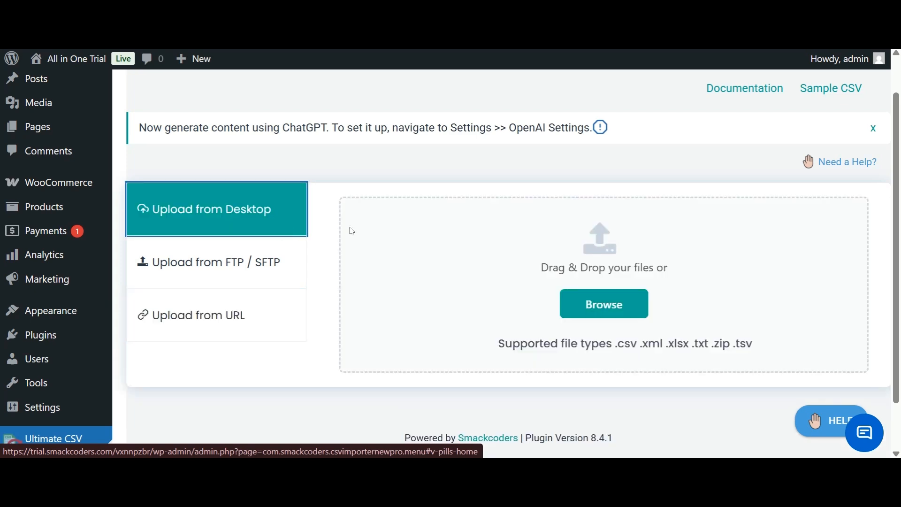
pyautogui.click(589, 316)
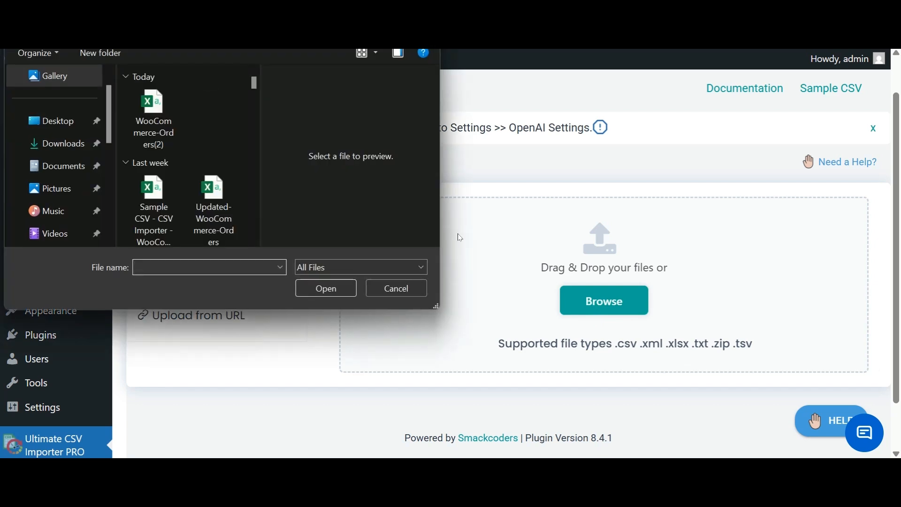
pyautogui.click(166, 120)
pyautogui.click(331, 289)
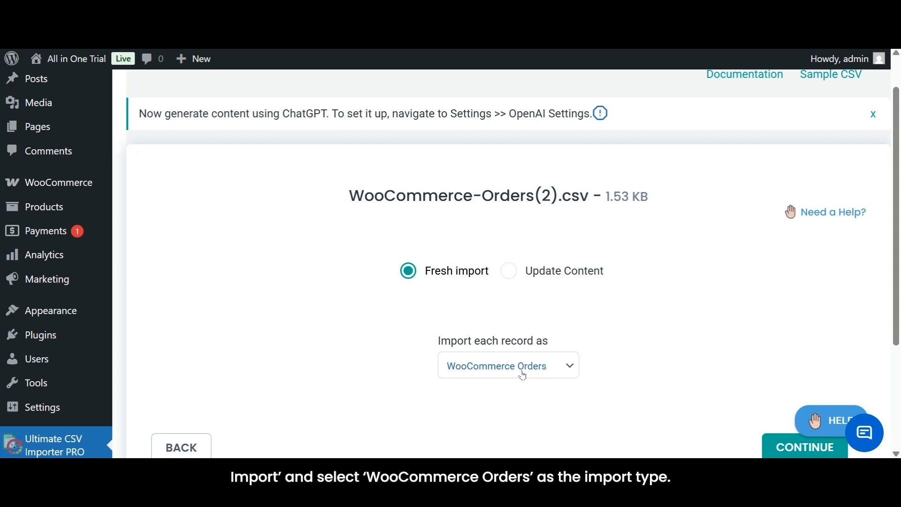
pyautogui.click(775, 454)
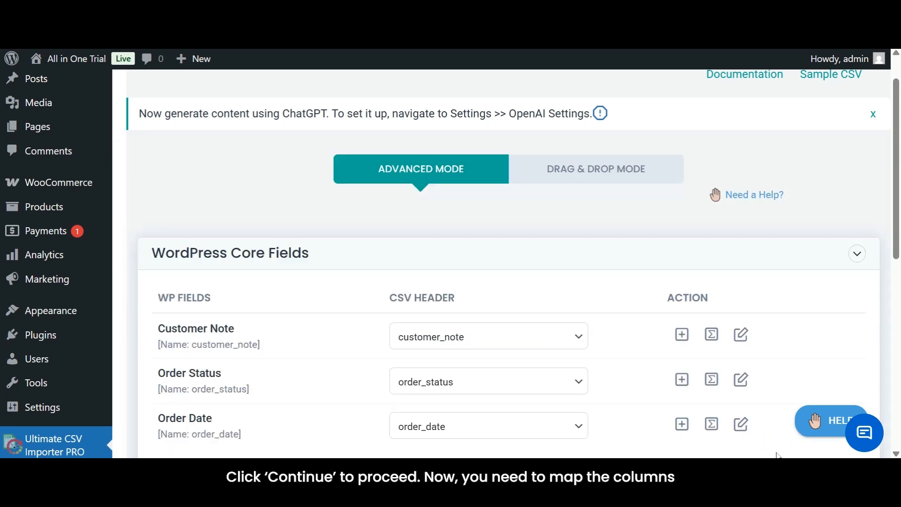
# Examine the CSV header mappings of the WordPress Core Fields and the Order Meta Fields in Advanced Mode
pyautogui.scroll(-3, 708, 336)
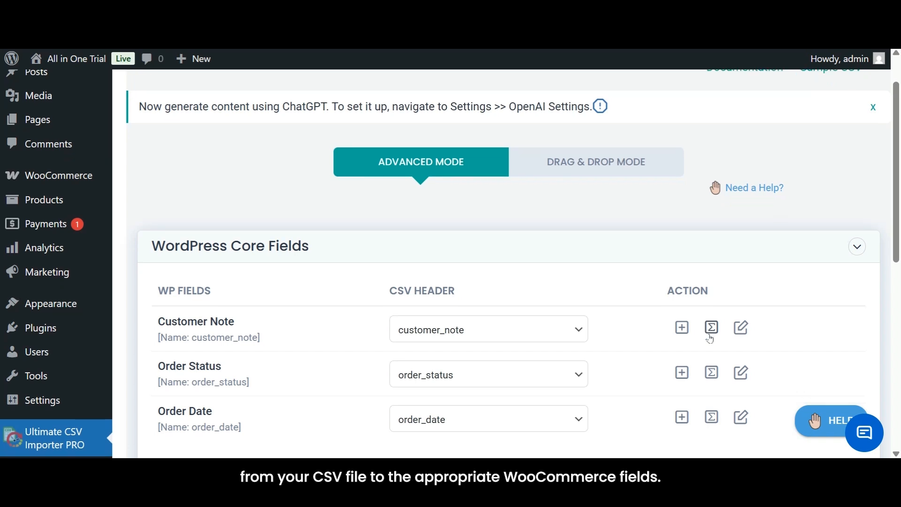
pyautogui.scroll(-1, 711, 337)
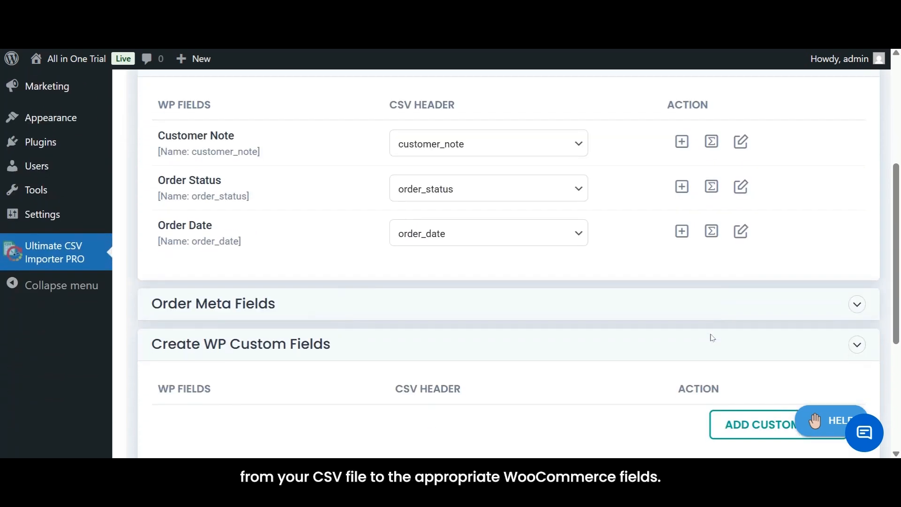
pyautogui.click(720, 314)
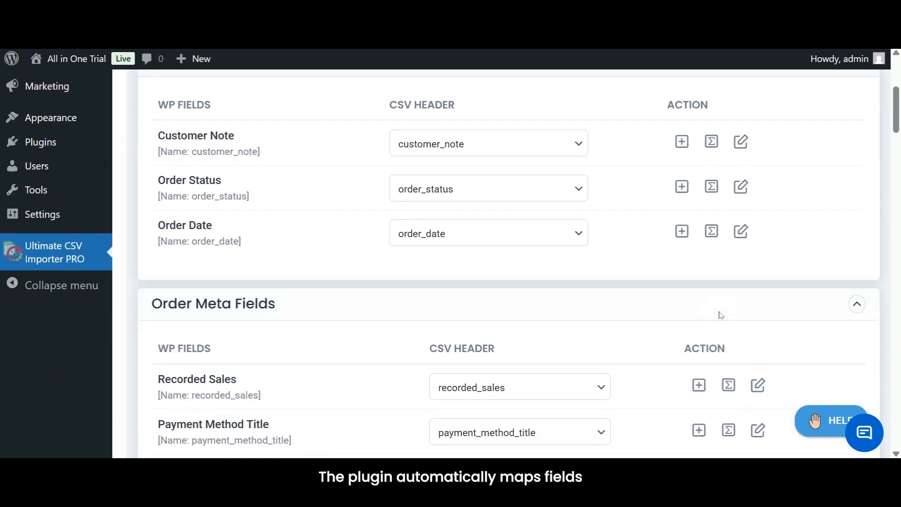
pyautogui.scroll(-3, 721, 314)
pyautogui.scroll(-8, 721, 314)
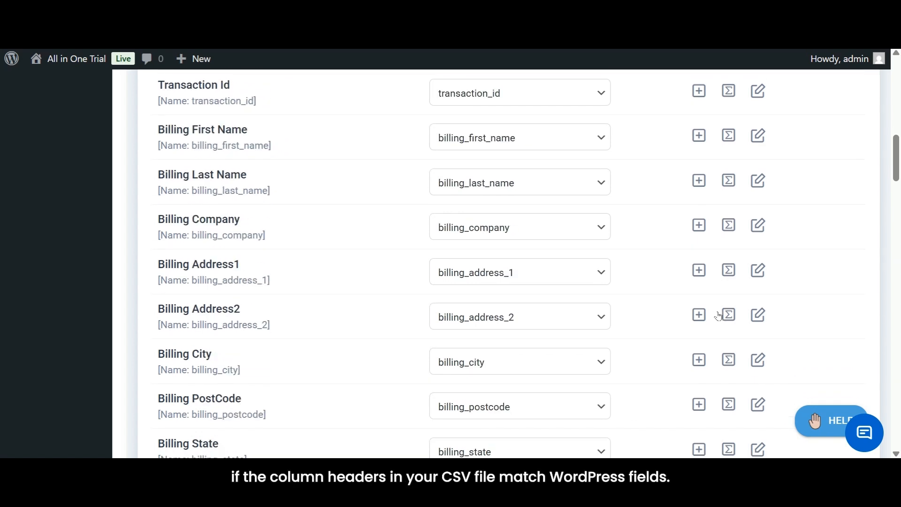
pyautogui.scroll(-12, 721, 315)
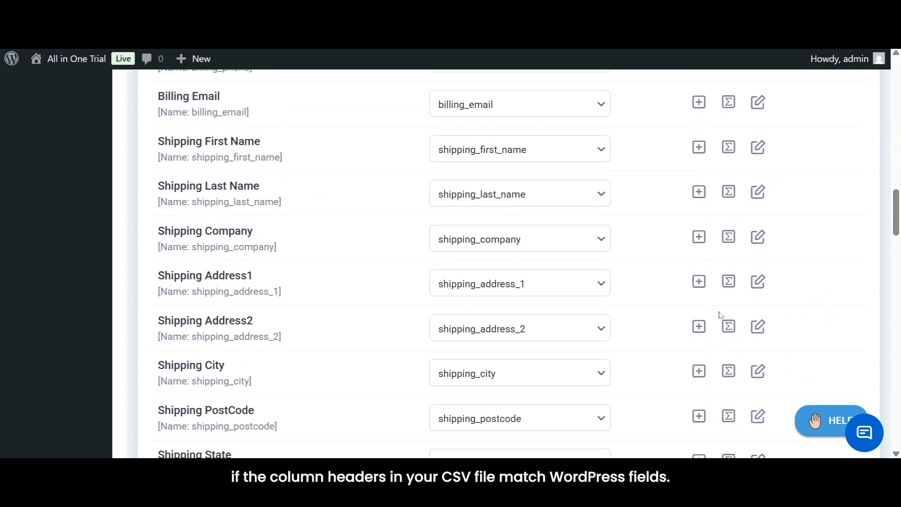
pyautogui.scroll(-10, 720, 315)
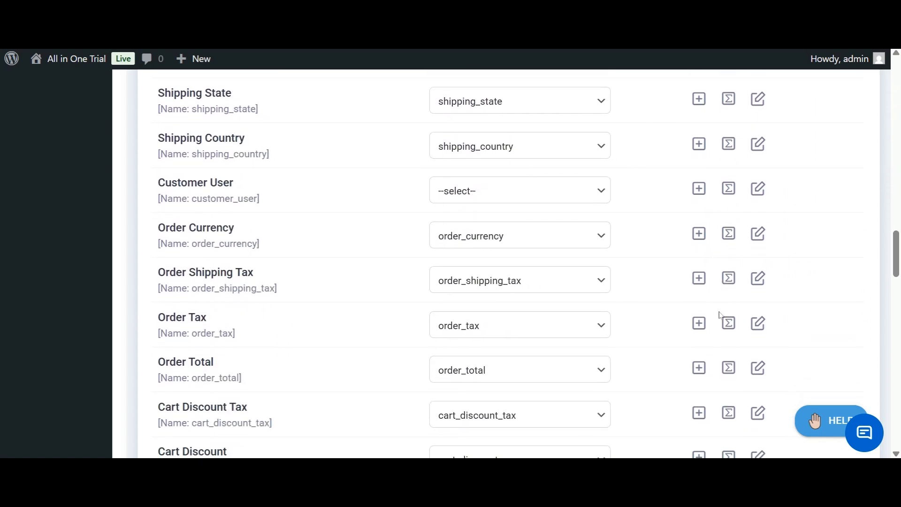
pyautogui.scroll(-3, 722, 315)
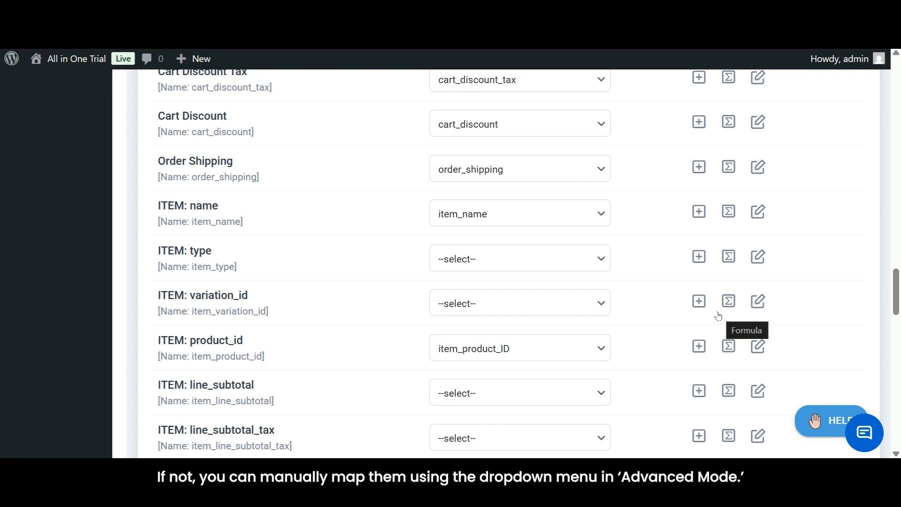
pyautogui.scroll(20, 616, 203)
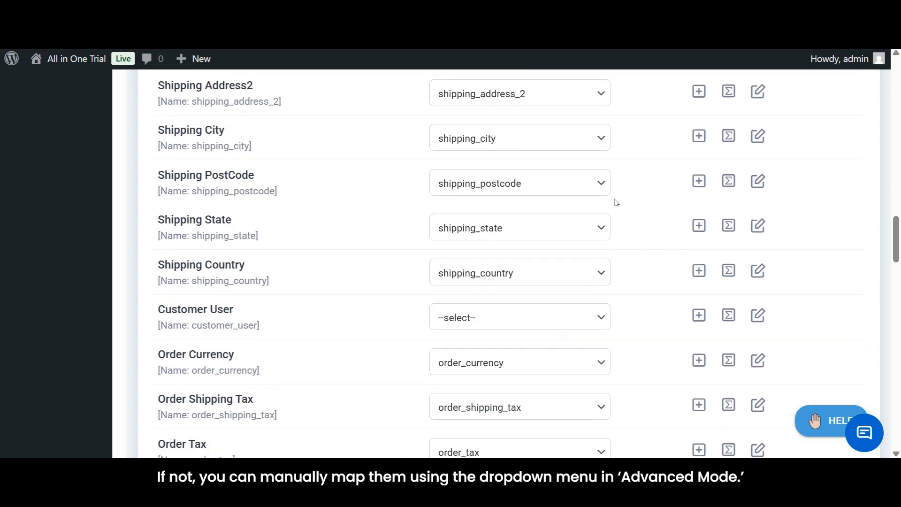
# Switch the field mapping to Drag & Drop Mode and review the WordPress Core Fields and Order Meta Fields mappings
pyautogui.scroll(15, 616, 203)
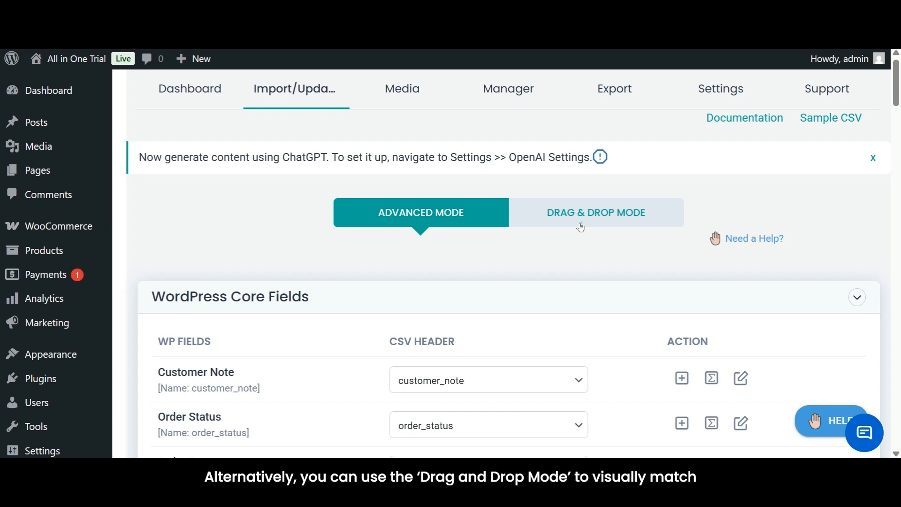
pyautogui.click(581, 228)
pyautogui.scroll(-3, 606, 249)
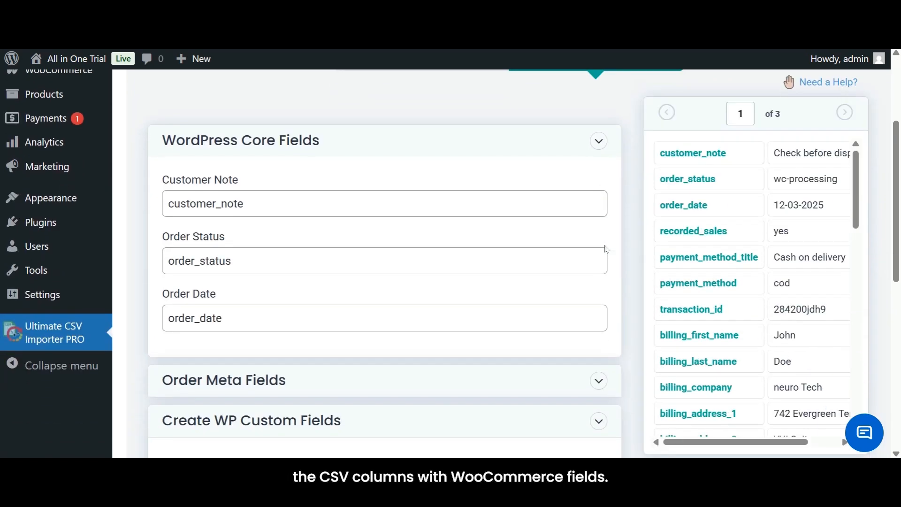
pyautogui.scroll(-5, 605, 248)
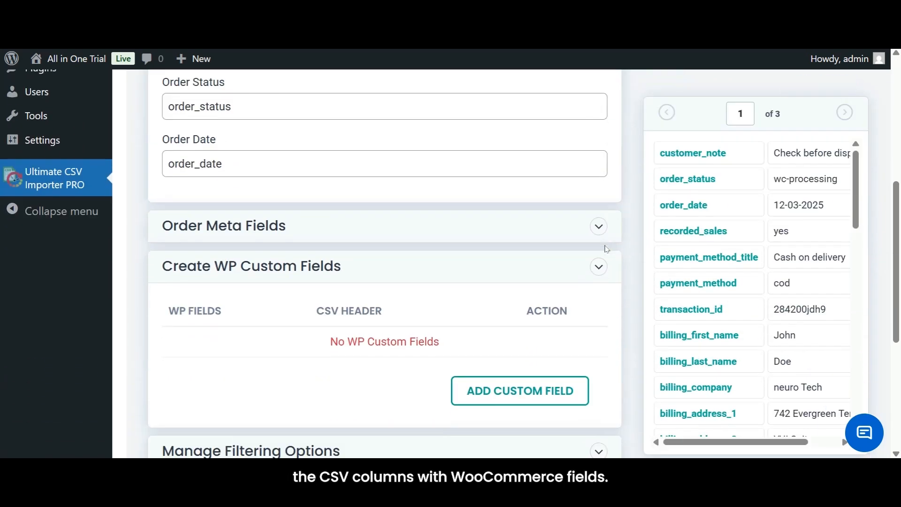
pyautogui.click(599, 163)
pyautogui.scroll(-20, 599, 163)
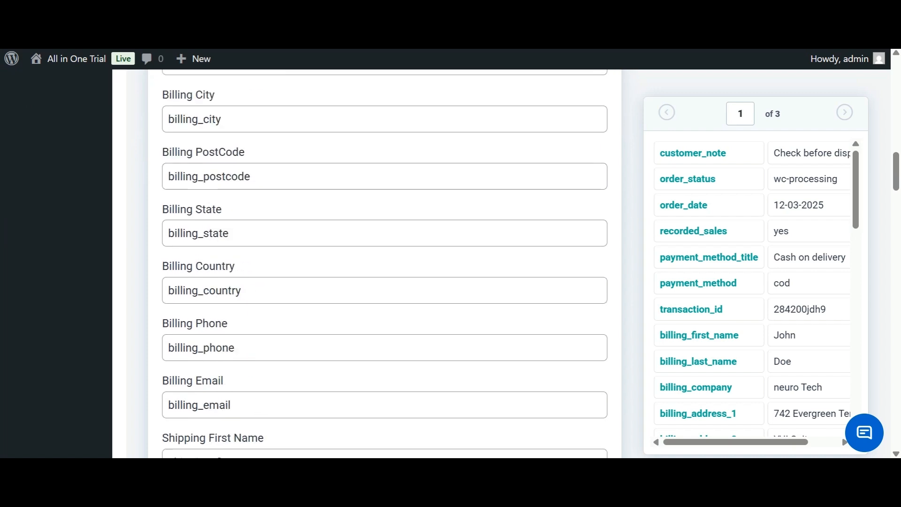
pyautogui.scroll(-20, 577, 274)
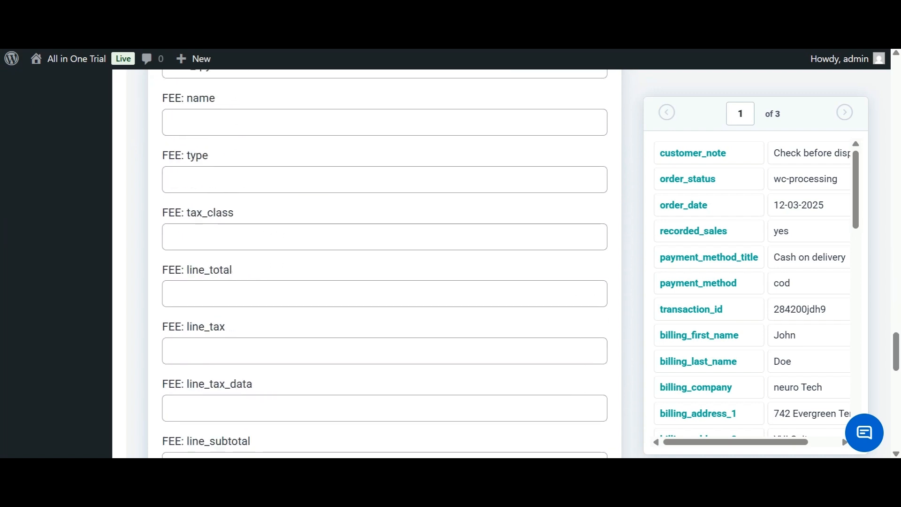
pyautogui.click(595, 274)
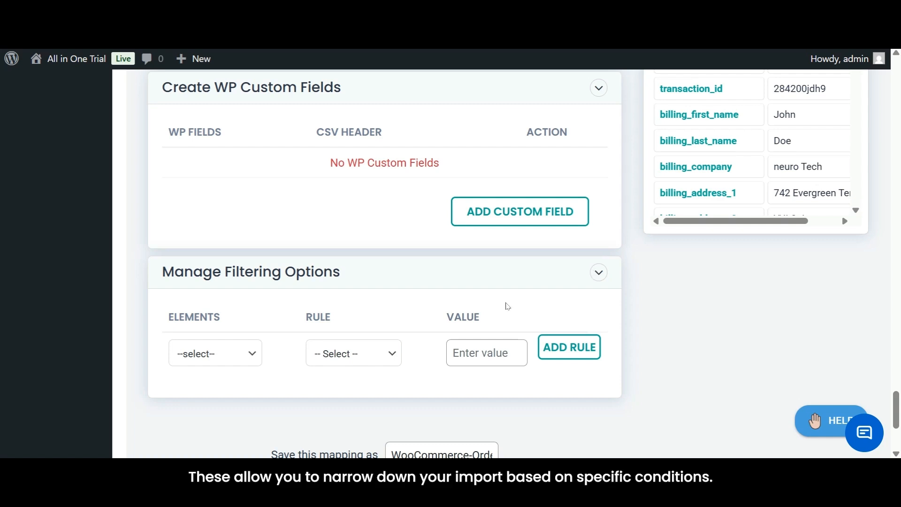
# Add a filtering rule requiring order_status to equal wc-completed, and delete that added rule again
pyautogui.scroll(-2, 438, 309)
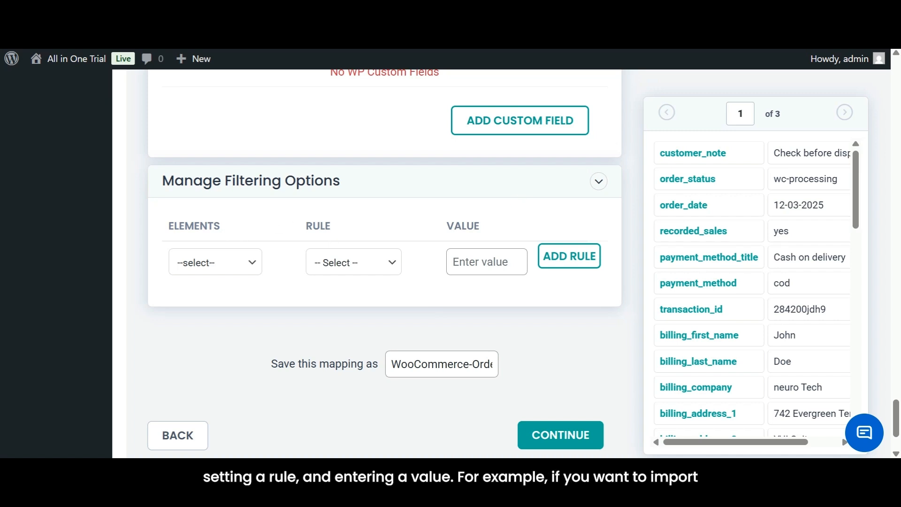
pyautogui.click(229, 265)
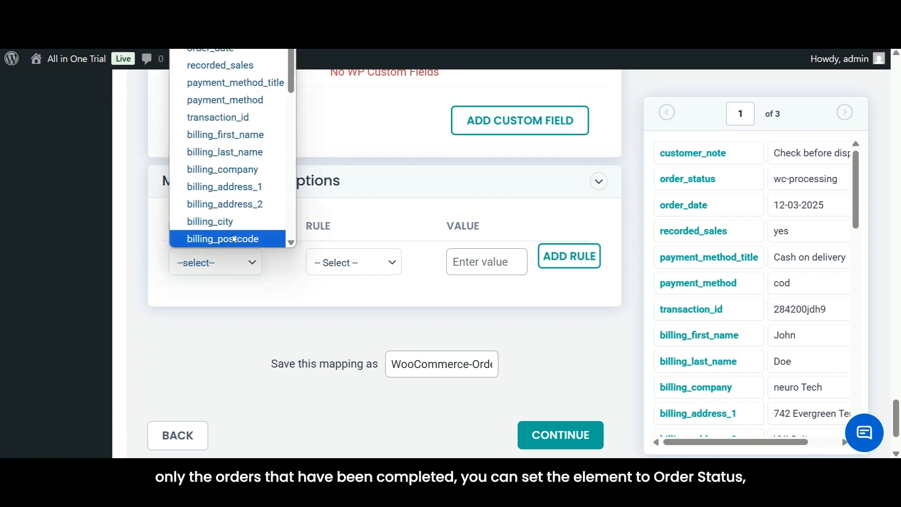
pyautogui.click(244, 55)
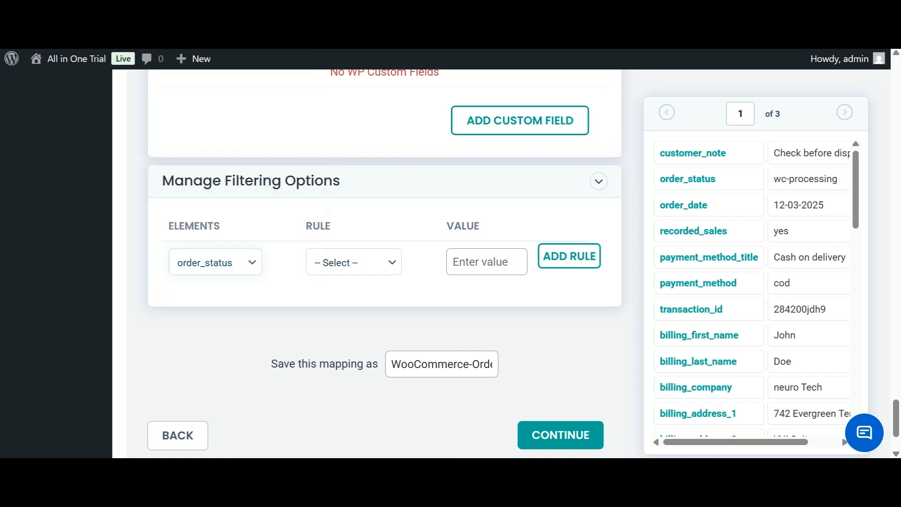
pyautogui.click(372, 263)
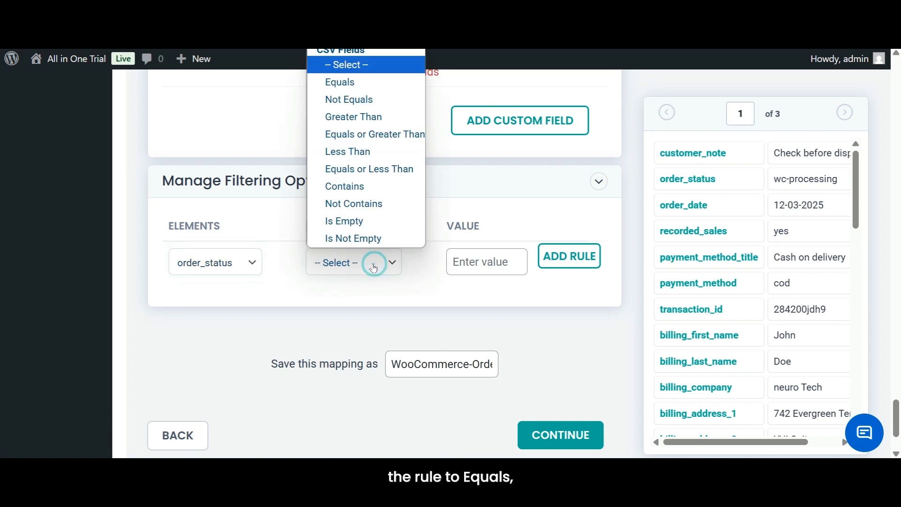
pyautogui.click(372, 82)
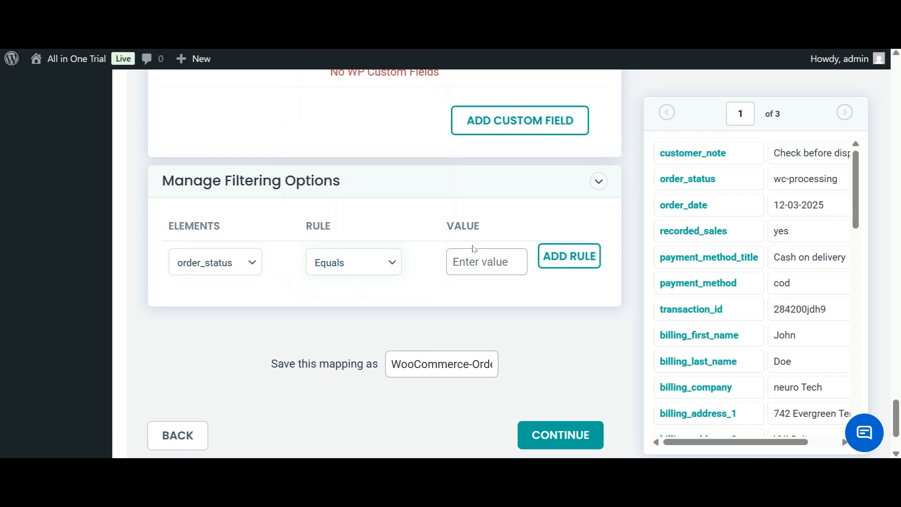
pyautogui.click(474, 254)
pyautogui.write('compl')
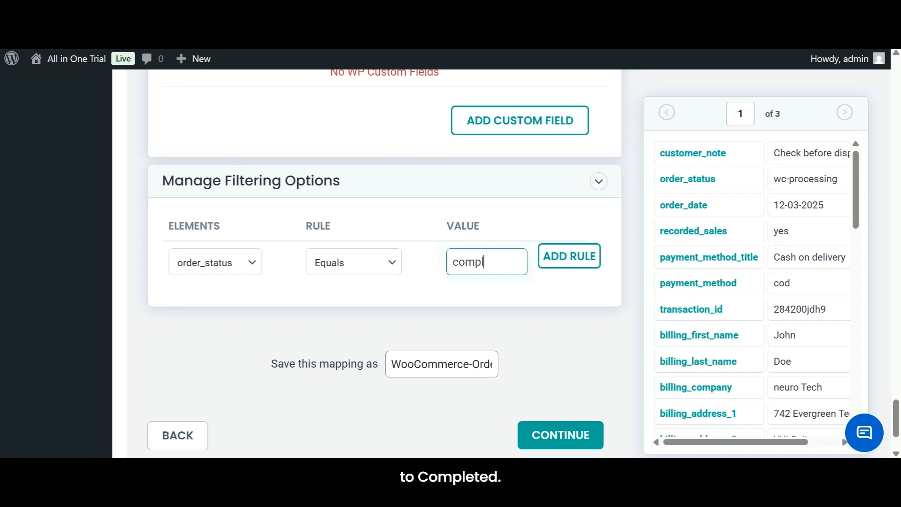
pyautogui.write('eted')
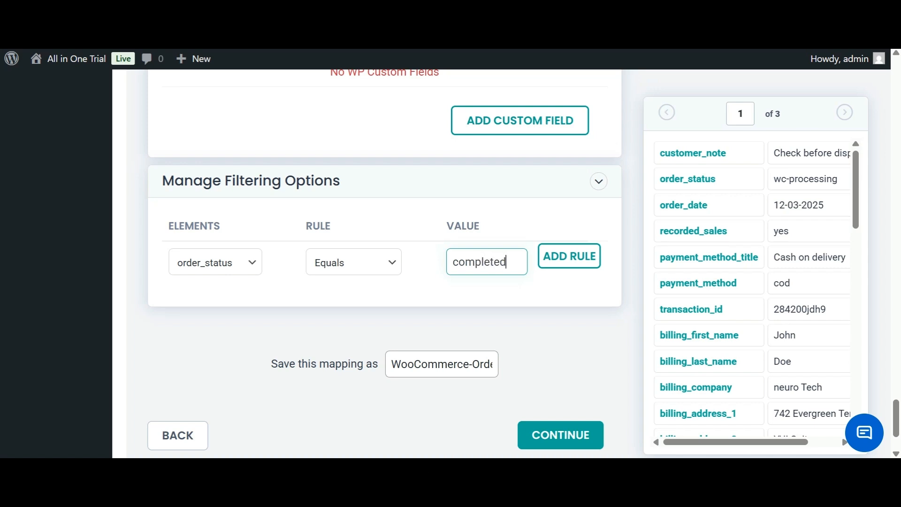
pyautogui.write('wc-')
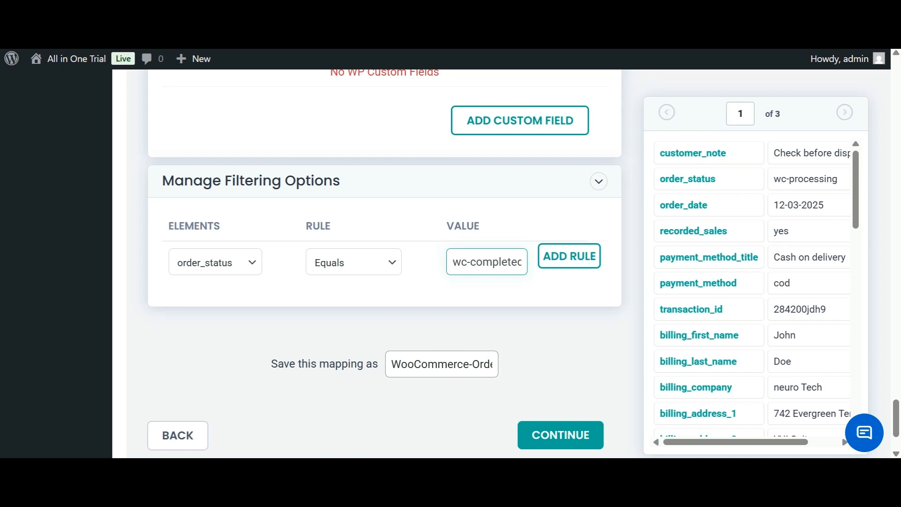
pyautogui.click(553, 259)
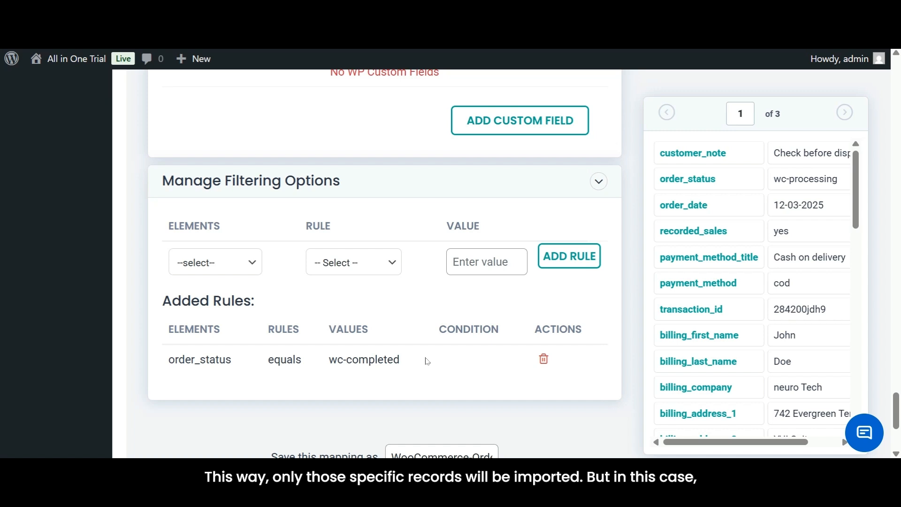
pyautogui.click(541, 360)
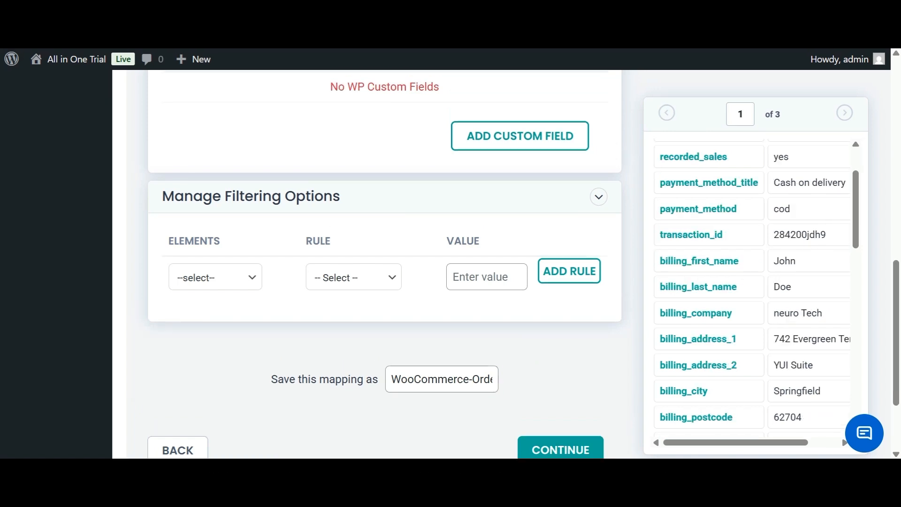
# Rename the saved mapping to WooCommerce-Orders and continue to the import configuration
pyautogui.click(459, 377)
pyautogui.press('End')
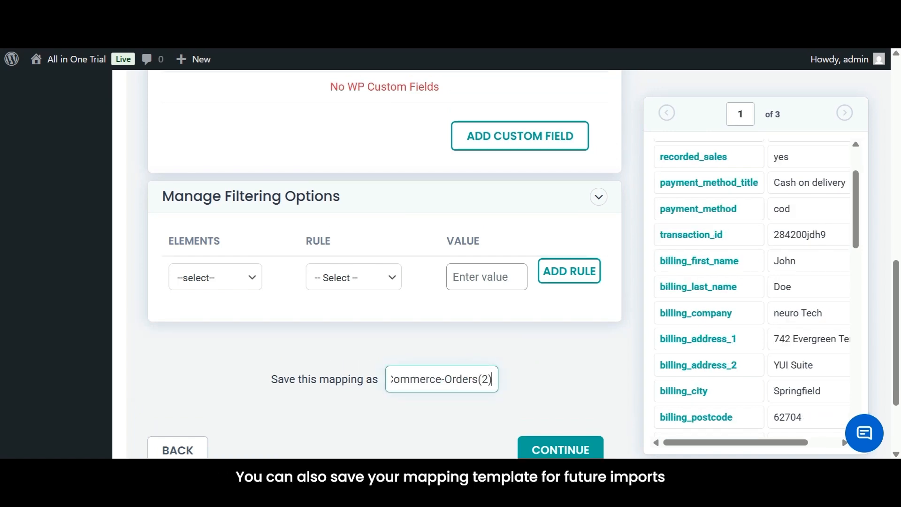
pyautogui.press('BackSpace')
pyautogui.press('BackSpace')
pyautogui.press('BackSpace')
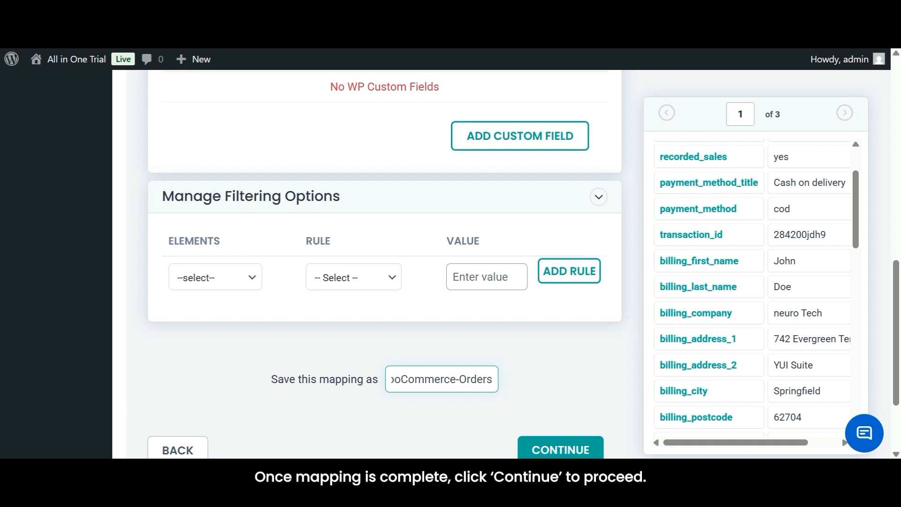
pyautogui.click(530, 445)
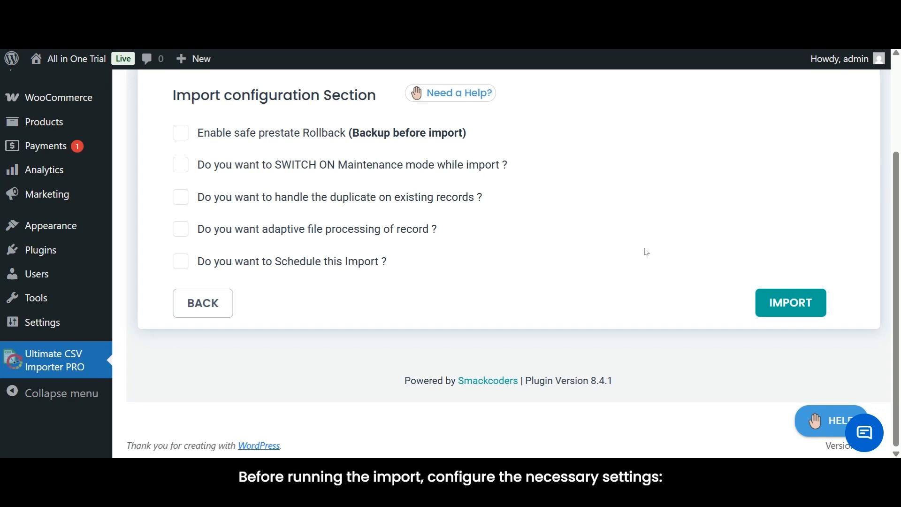
# Try the safe prestate rollback and the maintenance mode options, turning each one on and back off
pyautogui.scroll(2, 646, 252)
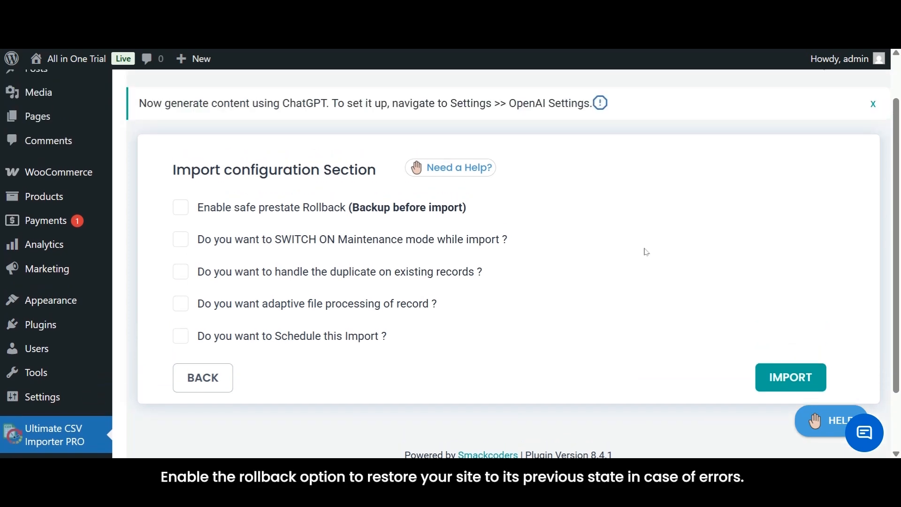
pyautogui.click(182, 209)
pyautogui.click(182, 208)
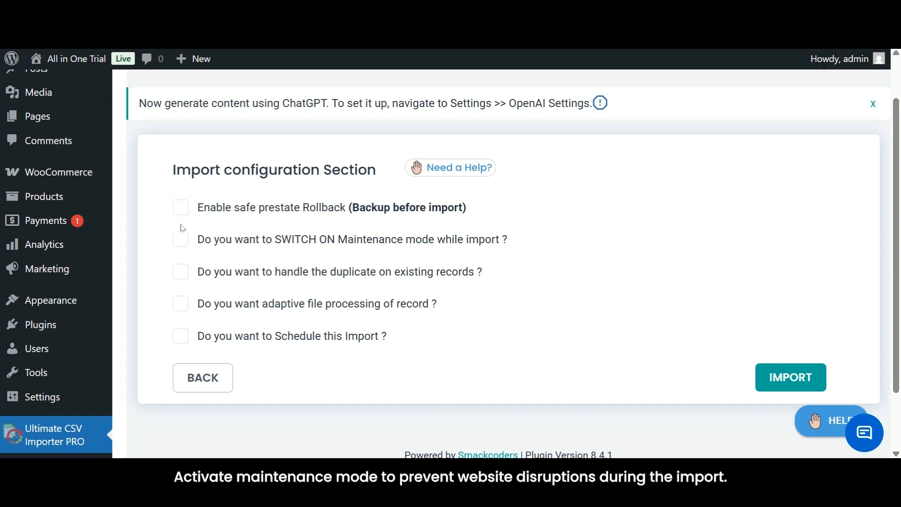
pyautogui.click(181, 240)
pyautogui.click(182, 240)
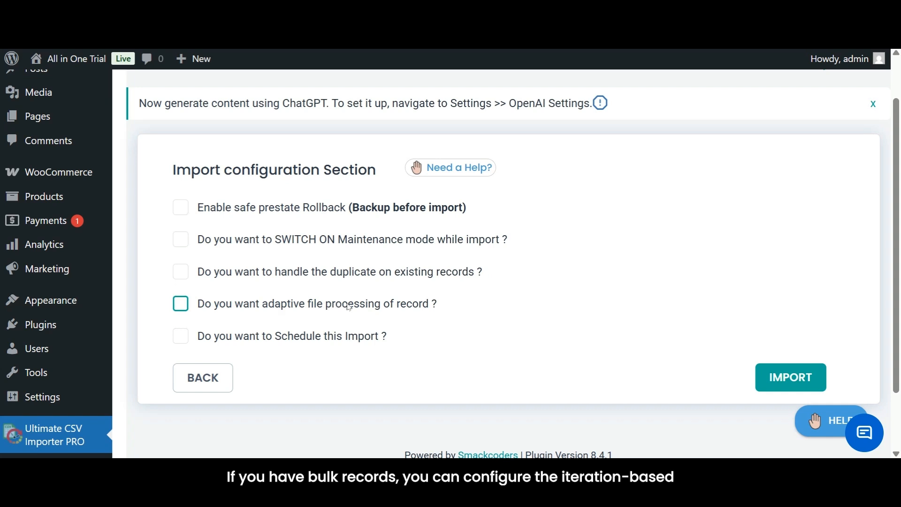
# Try the adaptive file processing and the import scheduling options, turning each one on and back off
pyautogui.click(181, 307)
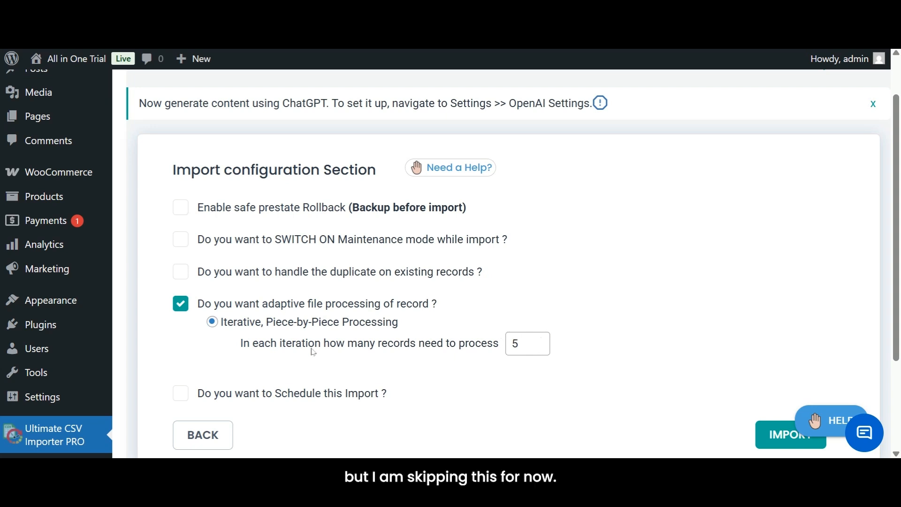
pyautogui.click(183, 307)
pyautogui.scroll(-2, 181, 302)
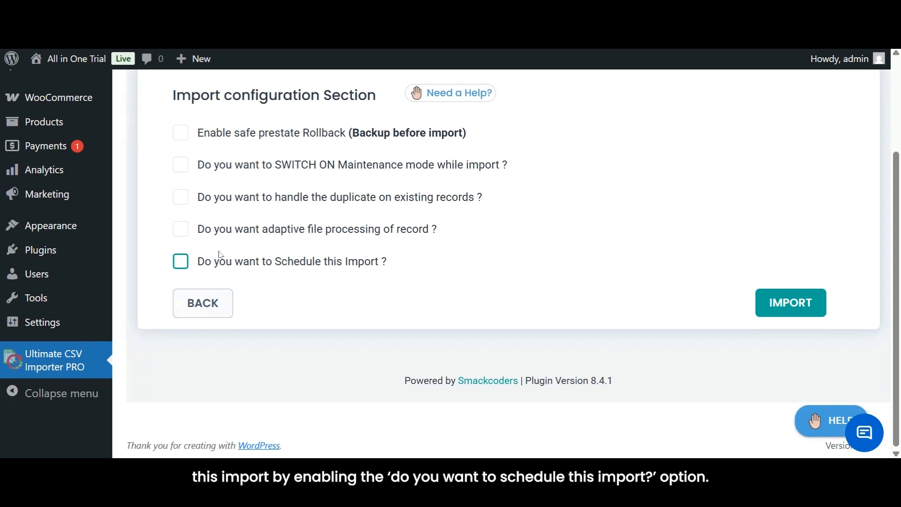
pyautogui.click(180, 262)
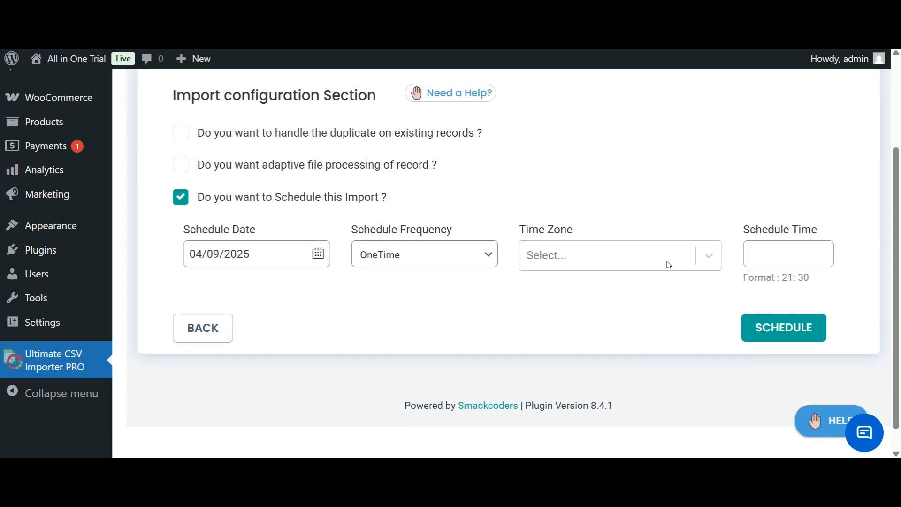
pyautogui.click(180, 198)
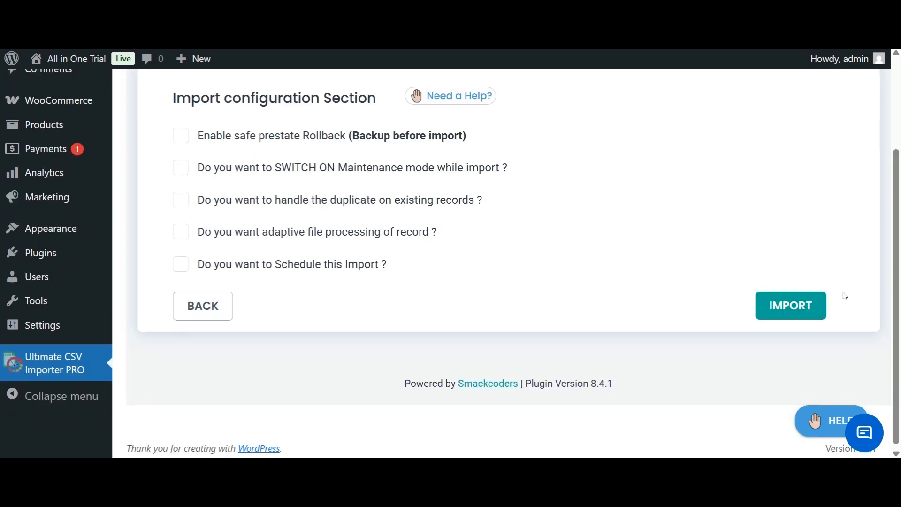
# Run the import, dismiss the completion dialog and review the import summary of the inserted orders
pyautogui.click(790, 313)
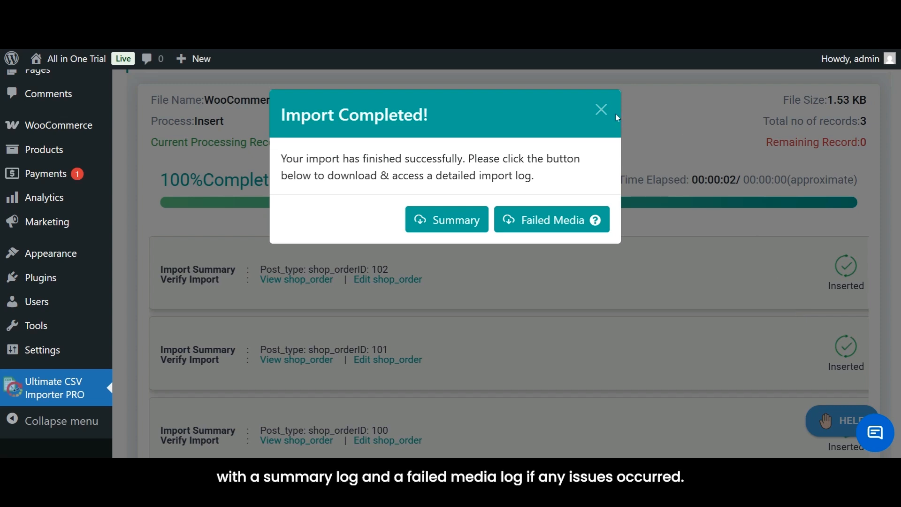
pyautogui.click(601, 111)
pyautogui.scroll(-3, 614, 122)
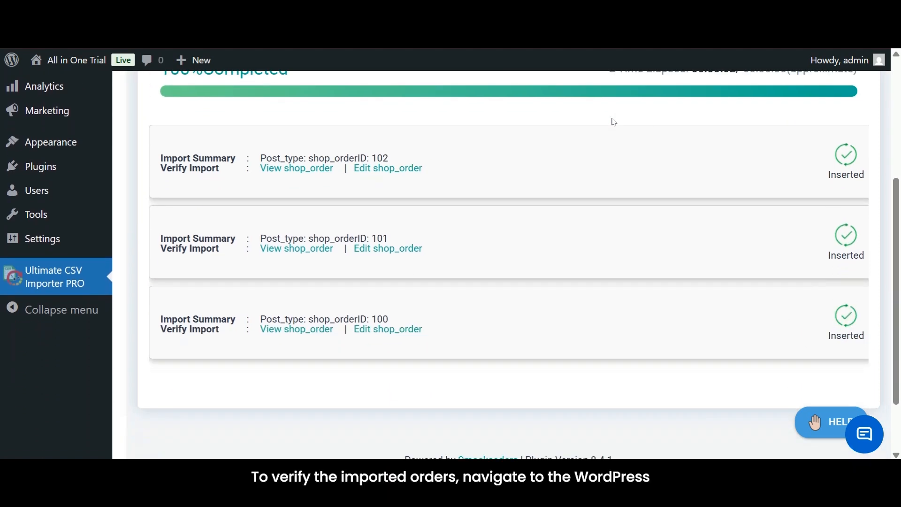
pyautogui.scroll(5, 187, 125)
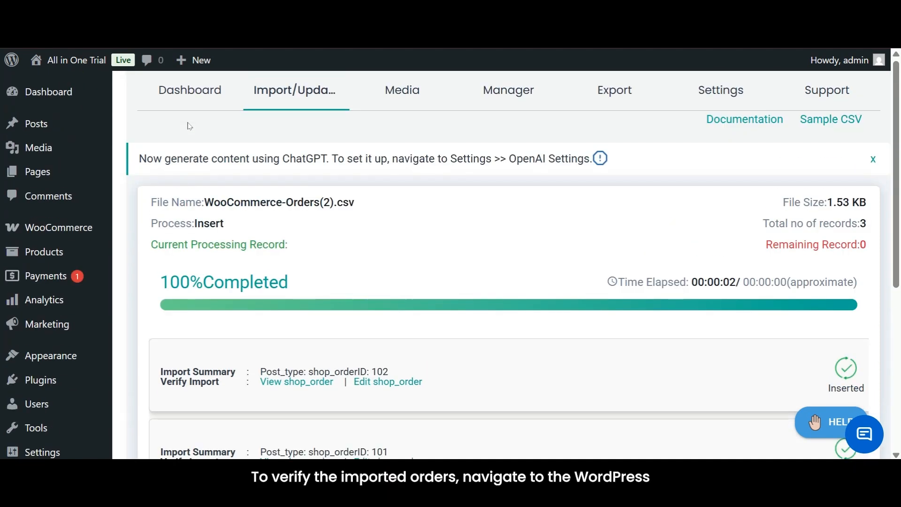
# Open the WooCommerce Orders list and check the newly imported orders with their status, billing and shipping details
pyautogui.moveTo(80, 228)
pyautogui.click(120, 255)
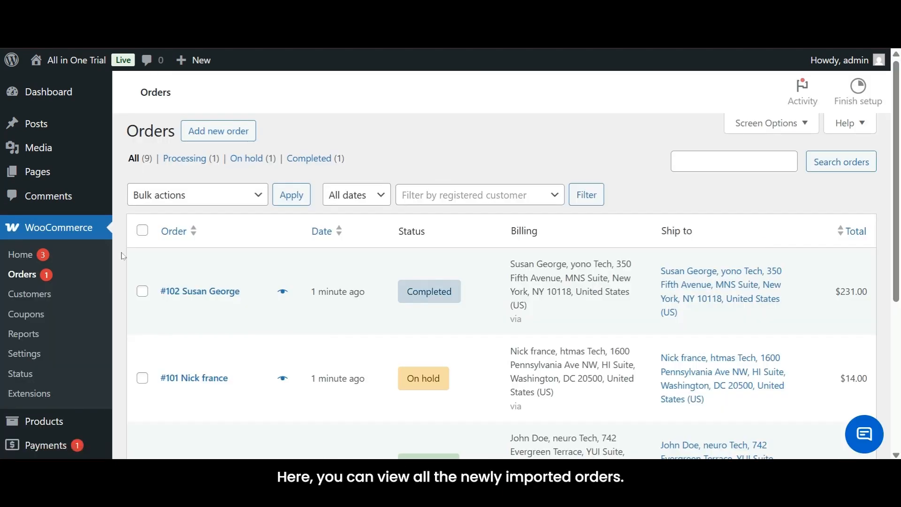
pyautogui.scroll(-2, 258, 257)
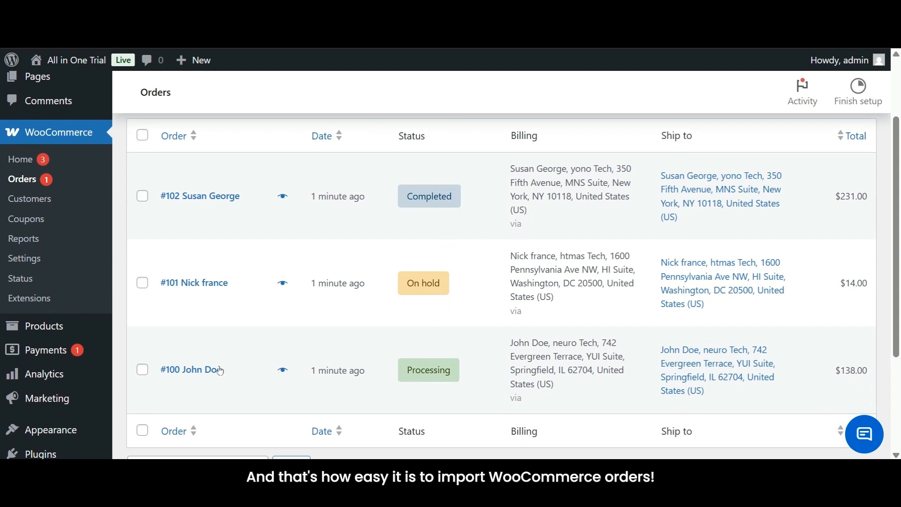
pyautogui.scroll(-1, 236, 378)
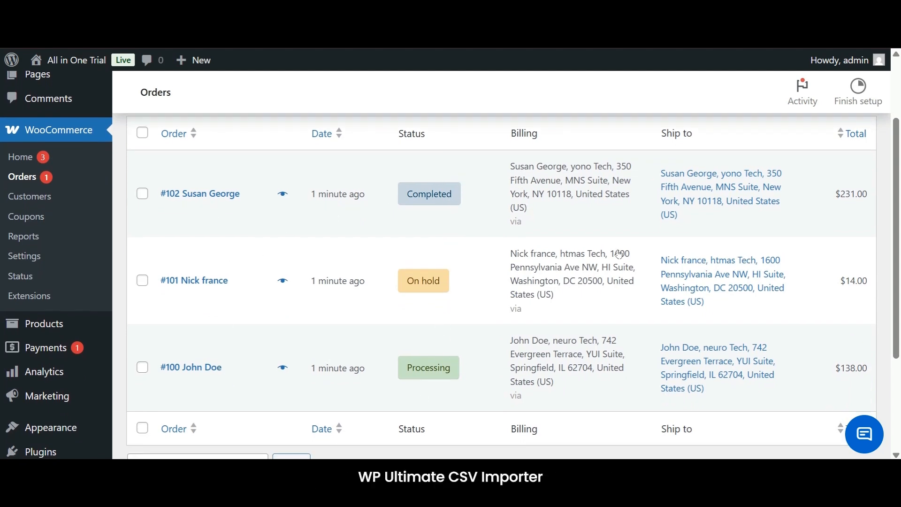